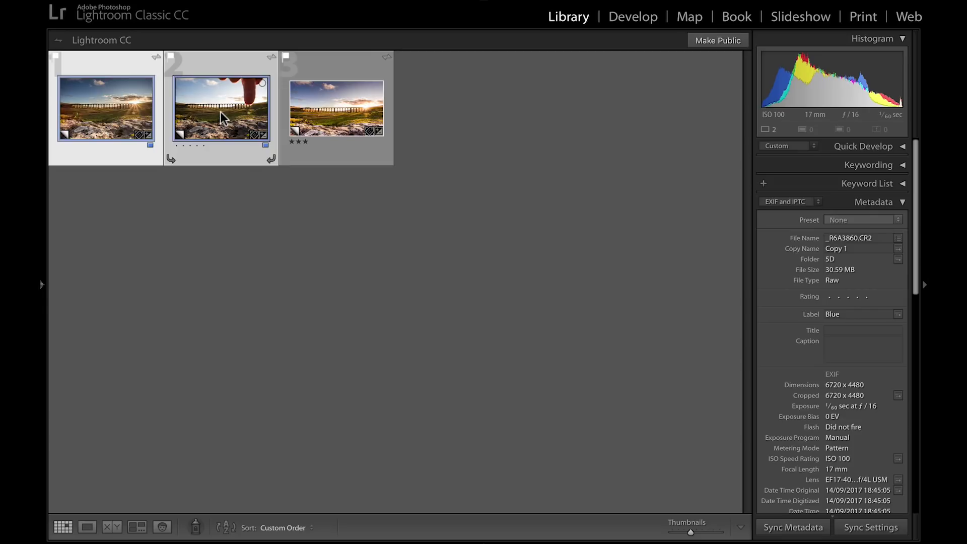
Step: Open the two selected viaduct photos together as layers in Photoshop
right_click(222, 118)
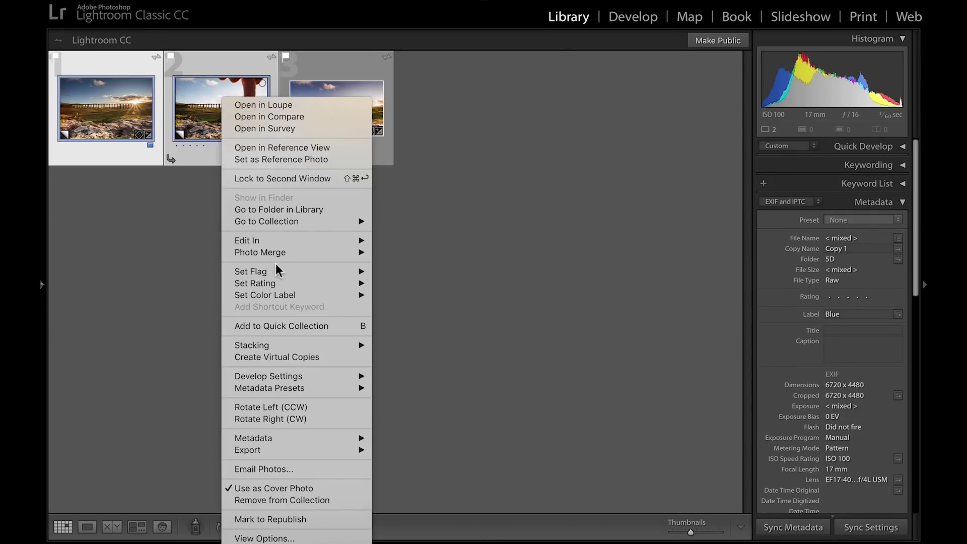
mouse_move(283, 240)
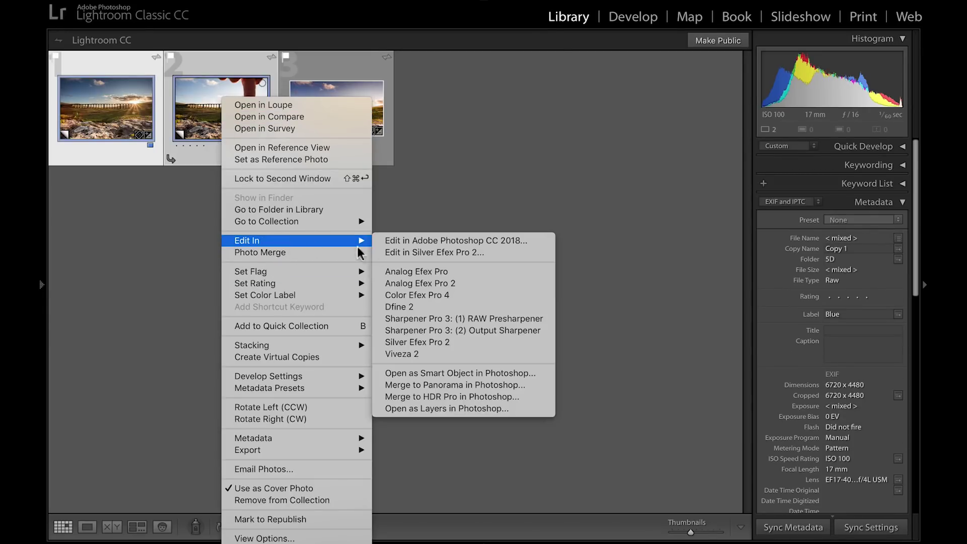
click(472, 409)
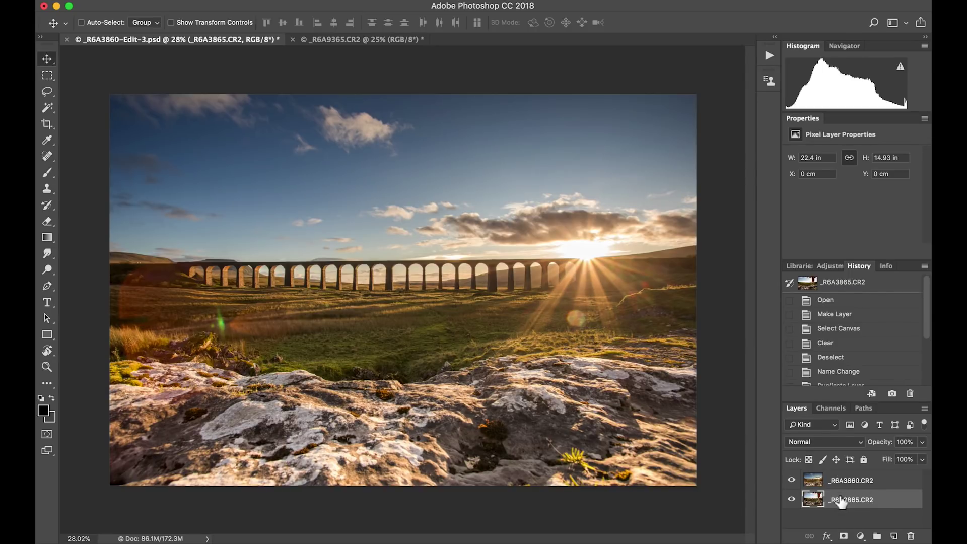
Step: Move the _R6A3865.CR2 layer above _R6A3860.CR2 and add a layer mask to it
drag(839, 503, 837, 481)
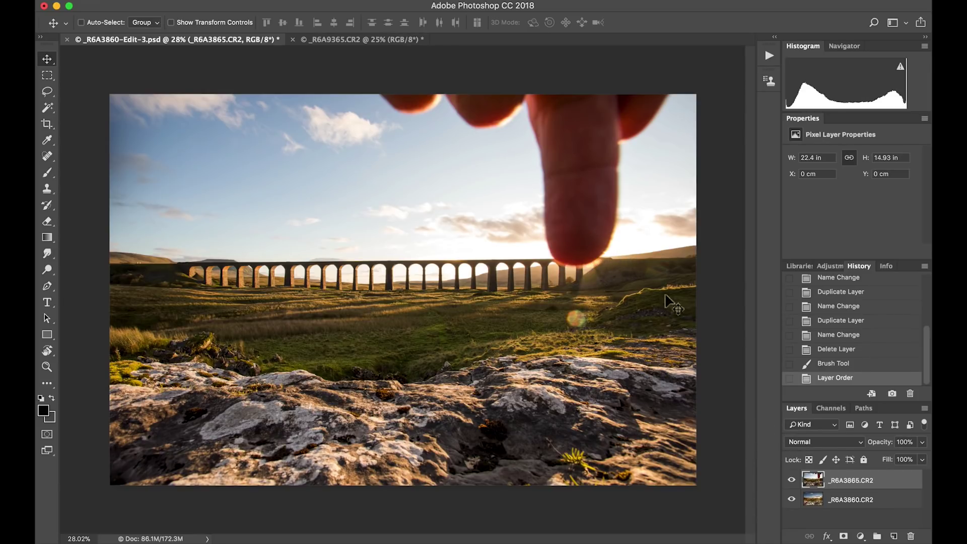
click(843, 536)
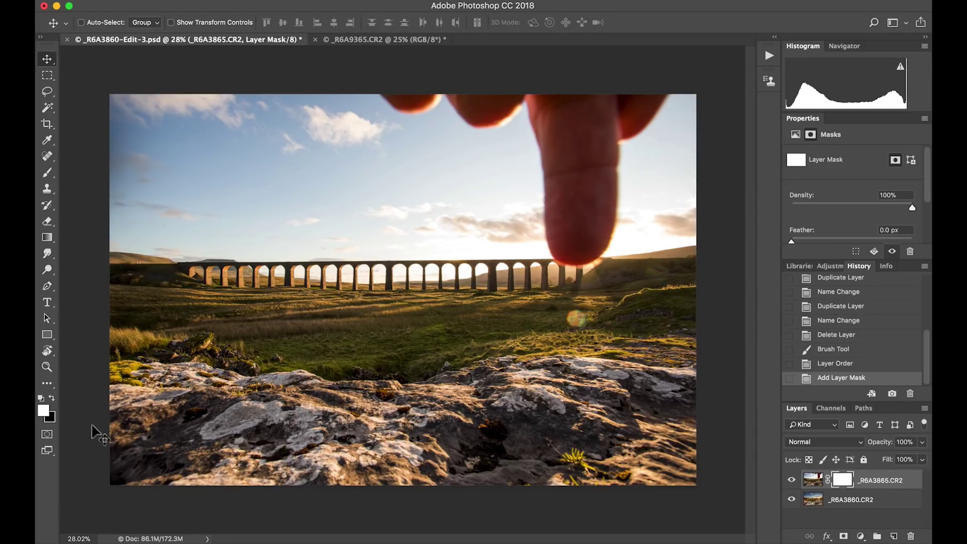
Step: Paint black on the mask with the 2000 px soft brush over the sky, finger and sun to reveal the darker exposure below
key(x)
key(x)
key(b)
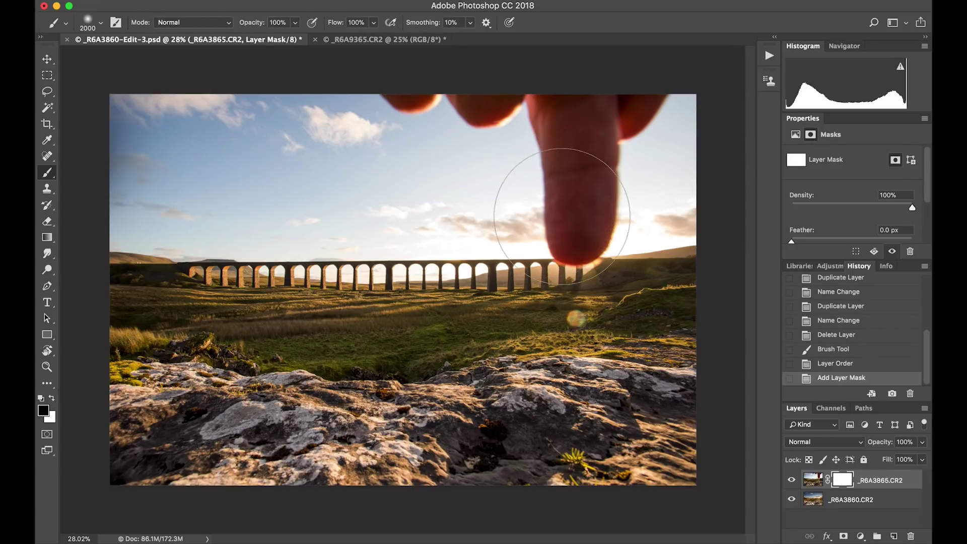
mouse_move(303, 144)
mouse_down()
mouse_move(173, 146)
mouse_move(309, 153)
mouse_move(135, 152)
mouse_move(356, 159)
mouse_move(161, 168)
mouse_move(263, 176)
mouse_move(172, 181)
mouse_move(221, 184)
mouse_move(200, 185)
mouse_move(468, 171)
mouse_up()
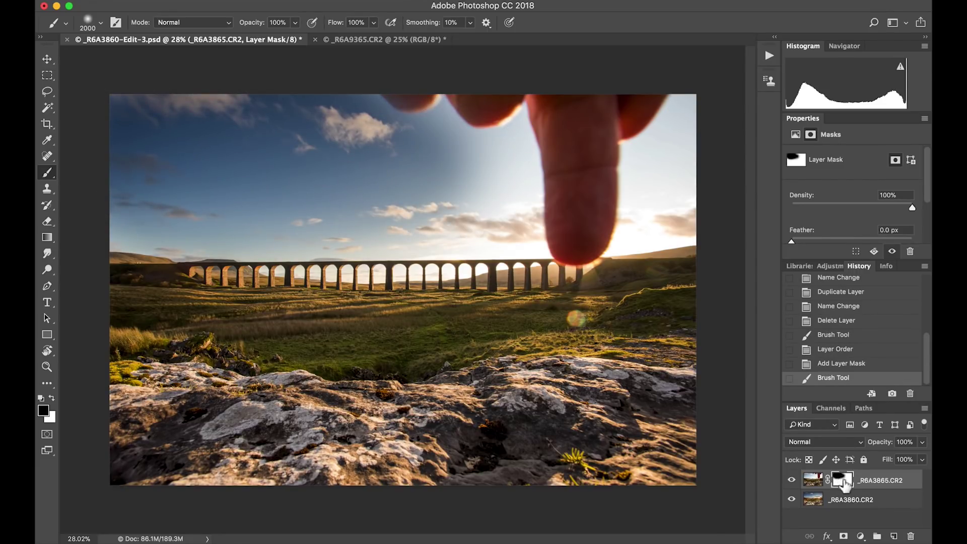
mouse_move(579, 105)
mouse_down()
mouse_move(609, 139)
mouse_move(519, 86)
mouse_move(614, 86)
mouse_move(631, 137)
mouse_move(539, 161)
mouse_move(559, 161)
mouse_up()
mouse_move(577, 199)
mouse_down()
mouse_move(637, 192)
mouse_move(579, 203)
mouse_up()
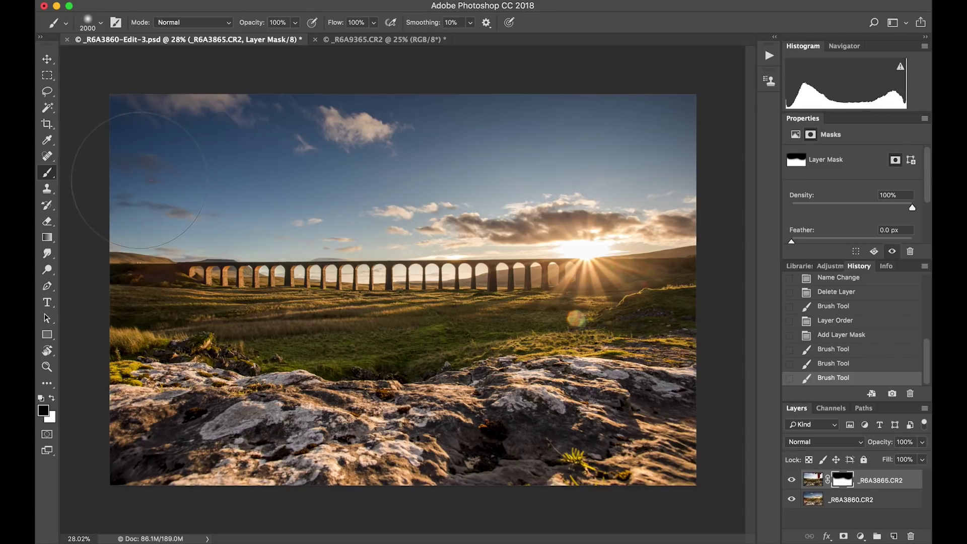
click(244, 147)
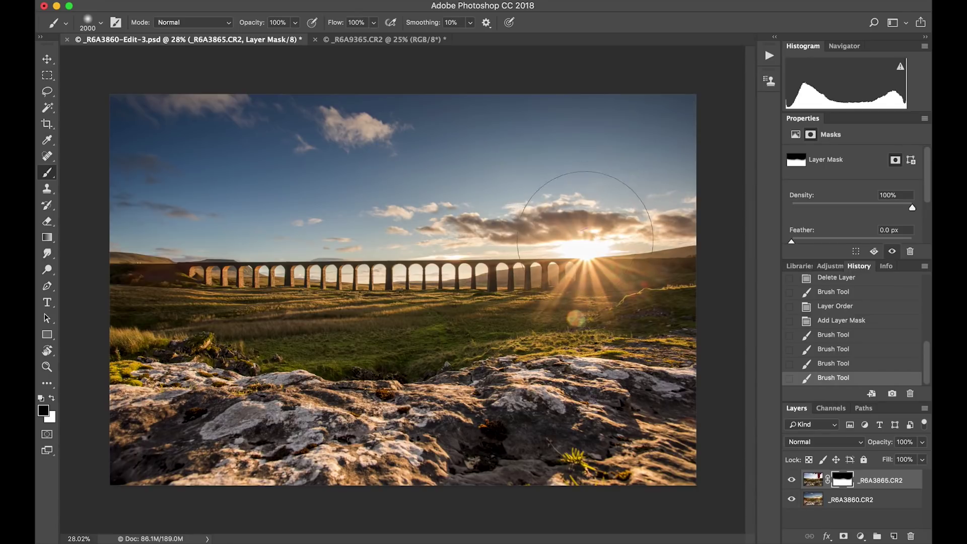
drag(598, 229, 574, 246)
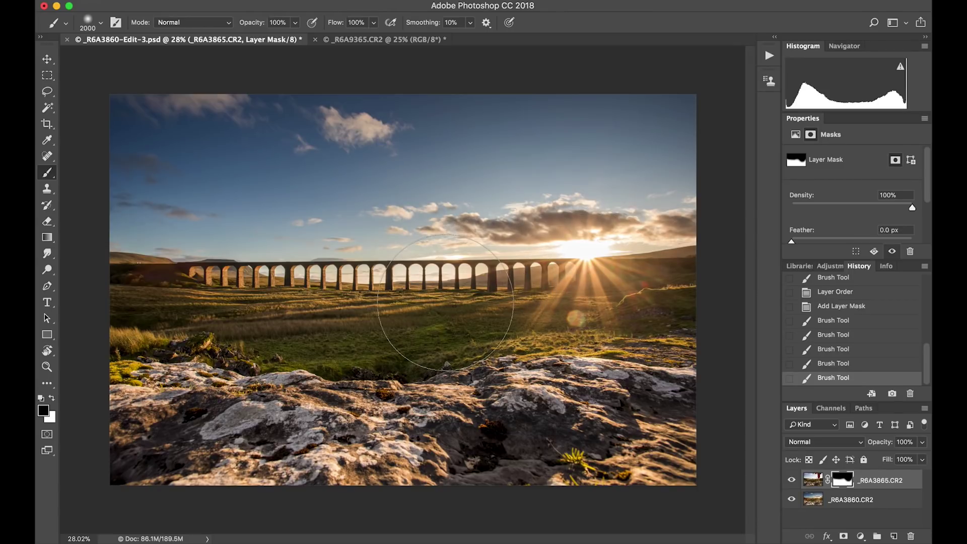
Step: Paint white on the mask across the grass and upper rocks to restore the brighter foreground exposure
key(x)
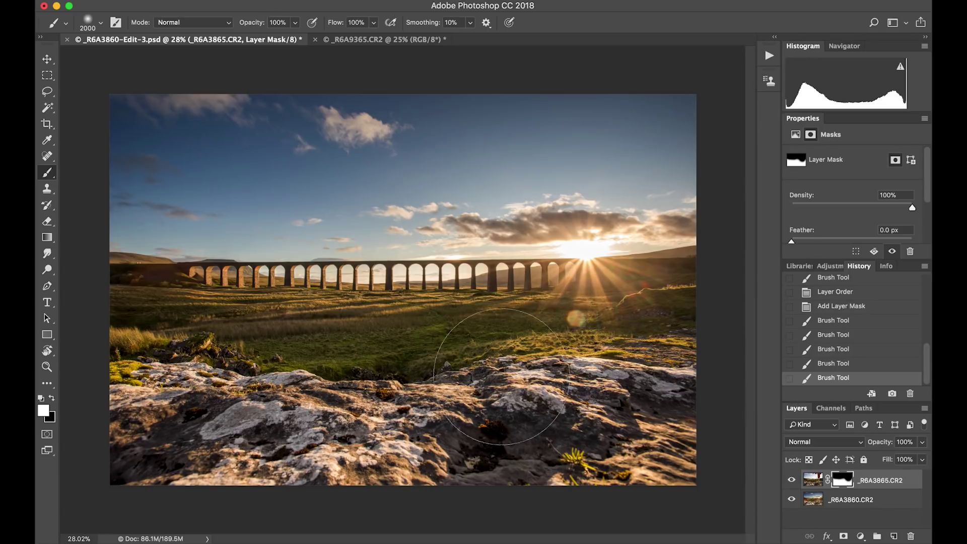
mouse_move(549, 372)
mouse_down()
mouse_move(473, 363)
mouse_move(415, 371)
mouse_move(360, 342)
mouse_move(340, 345)
mouse_up()
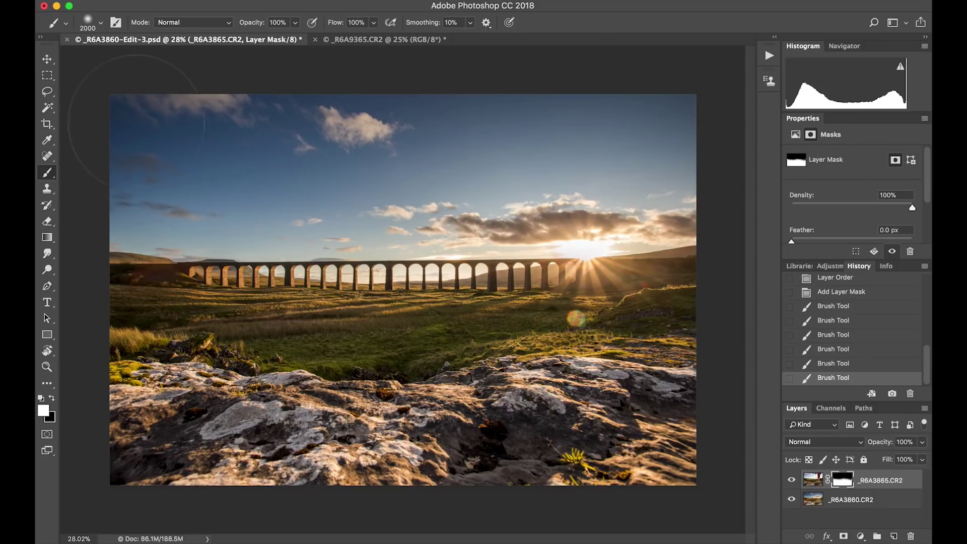
click(102, 23)
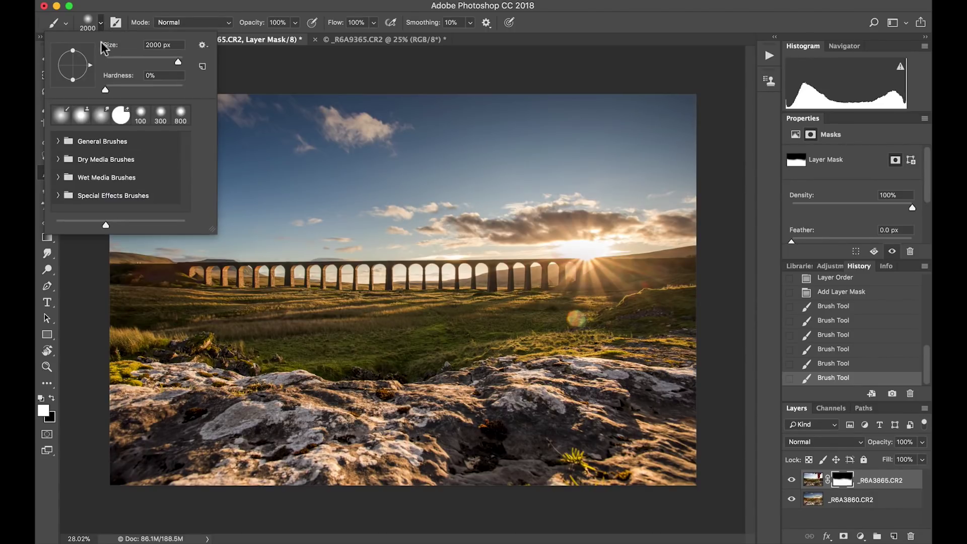
click(101, 24)
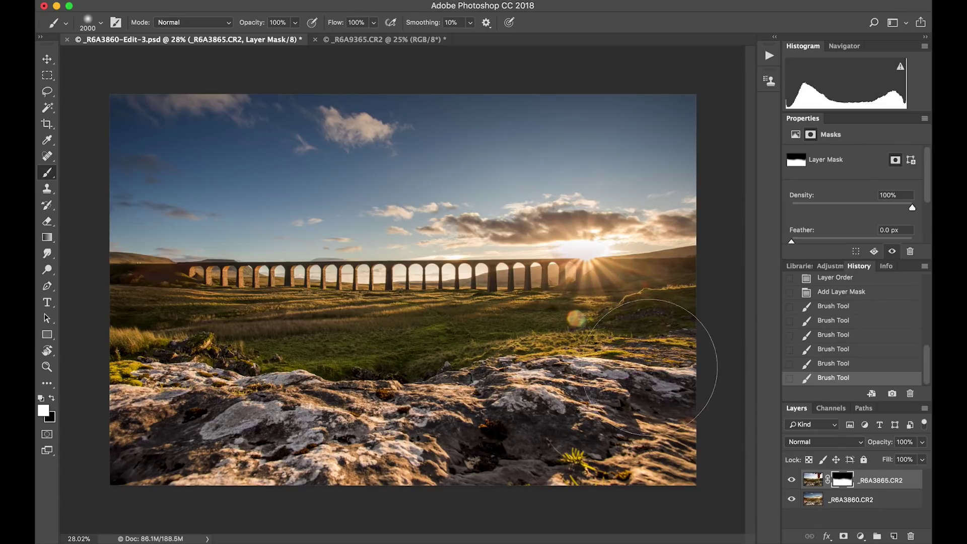
click(531, 370)
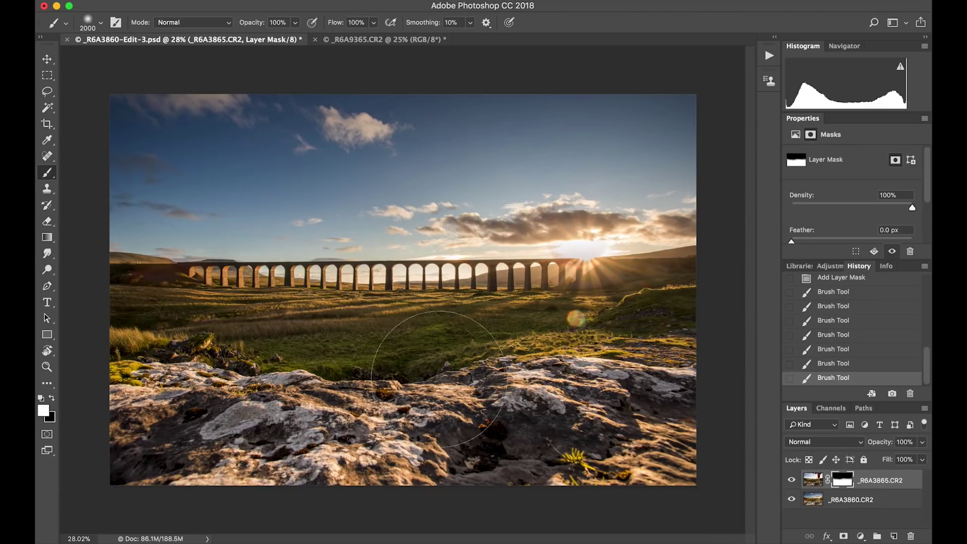
Step: Paint black on the mask over the sun and its rays, then switch to the Move tool
key(x)
drag(609, 192, 579, 282)
key(v)
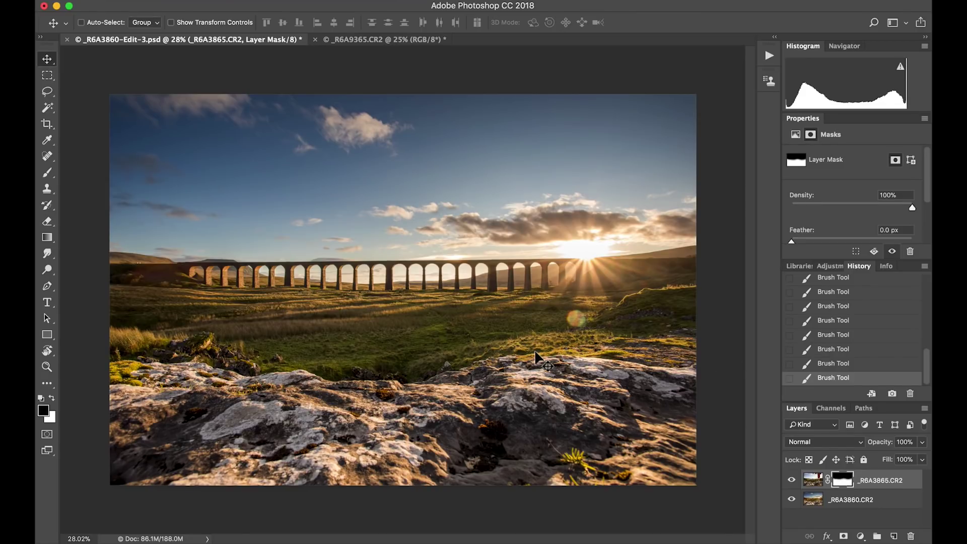
Step: Remove the round lens flare on the grass below the sun with the Clone Stamp on a new layer
key(s)
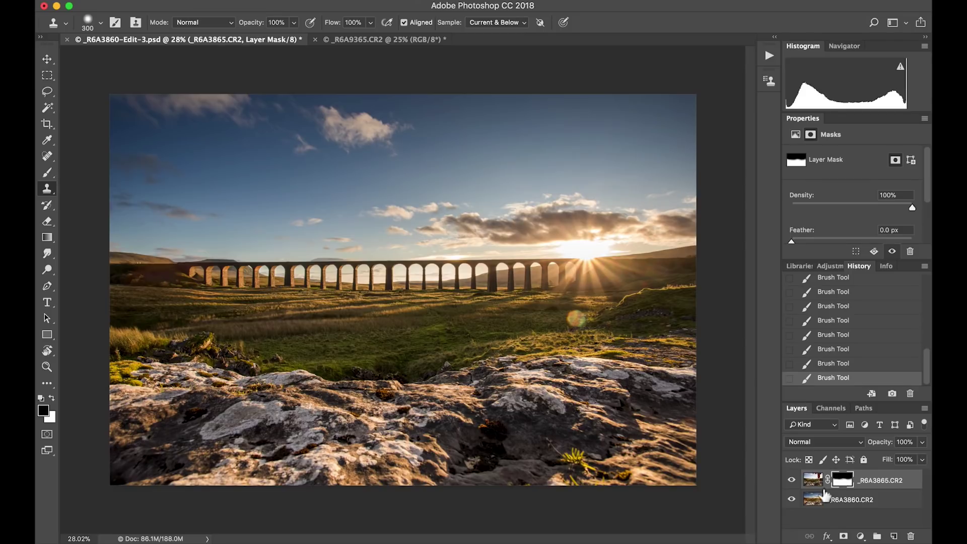
click(893, 535)
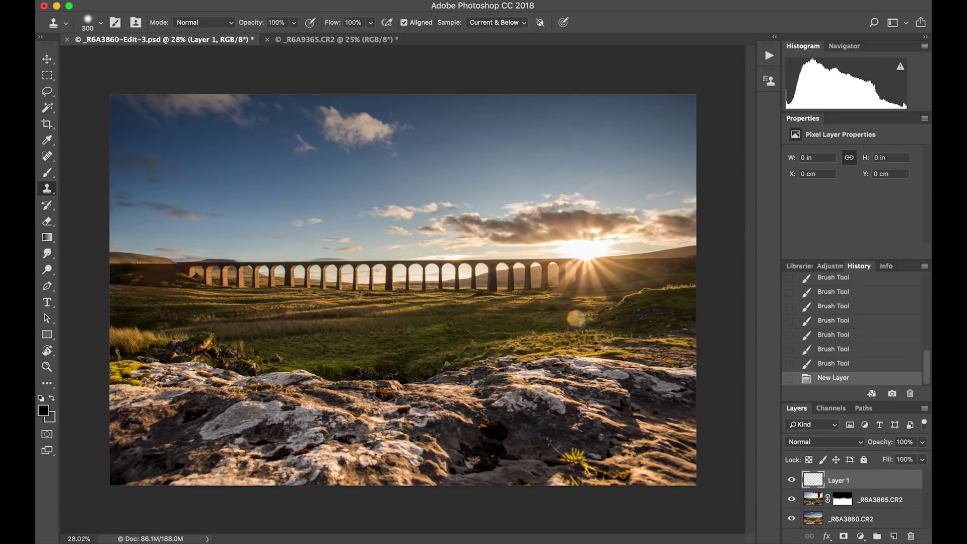
click(577, 318)
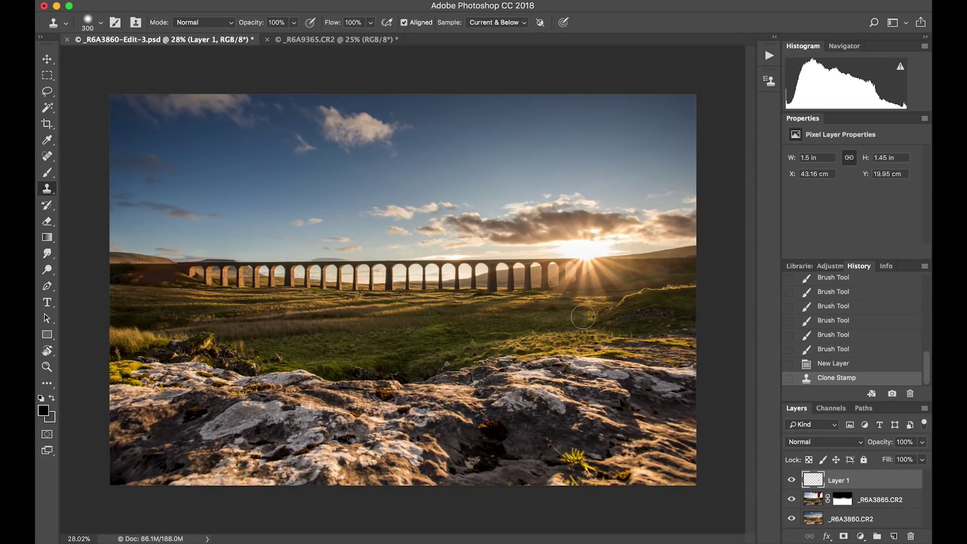
drag(579, 319, 571, 325)
click(570, 326)
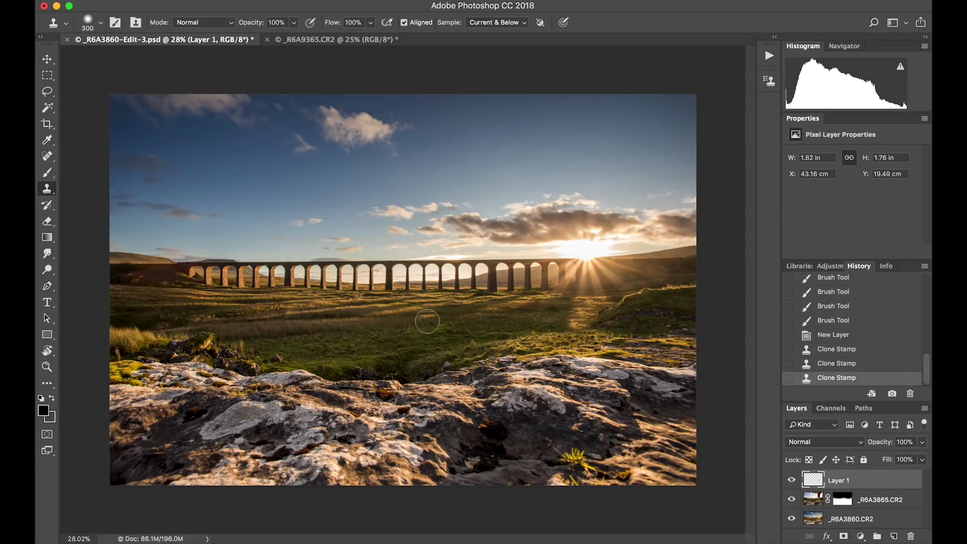
Step: Switch to the _R6A9365.CR2 document and compare its two exposures by toggling the _R6A9364.CR2 layer's visibility
click(335, 40)
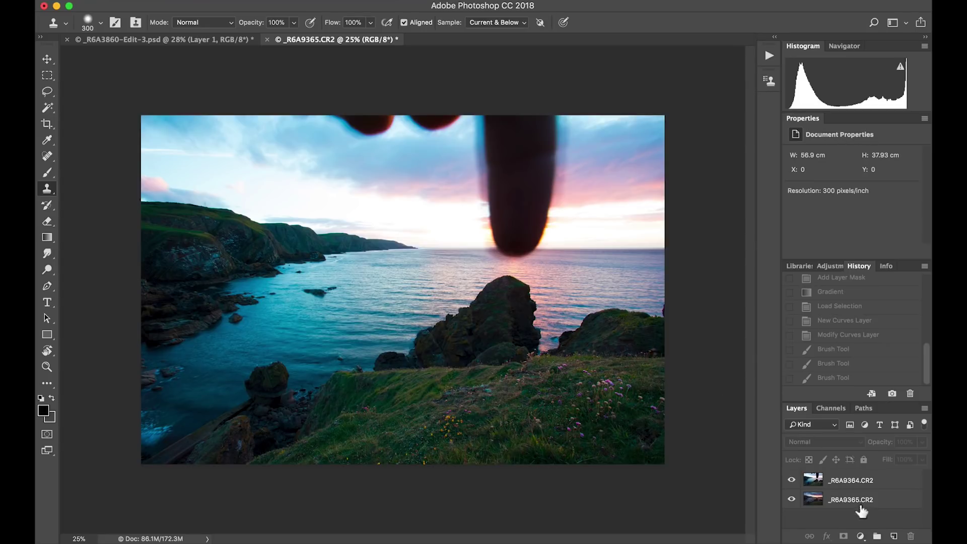
click(791, 480)
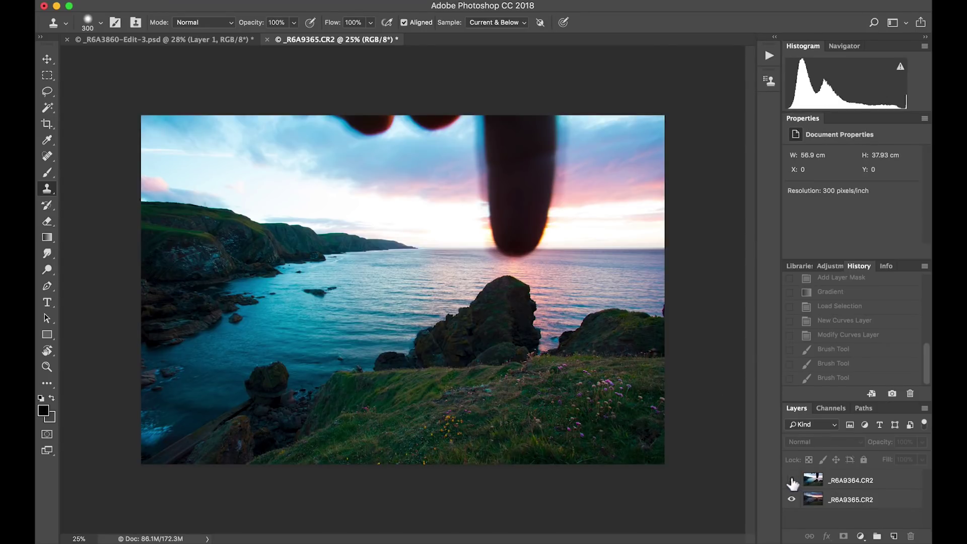
click(791, 480)
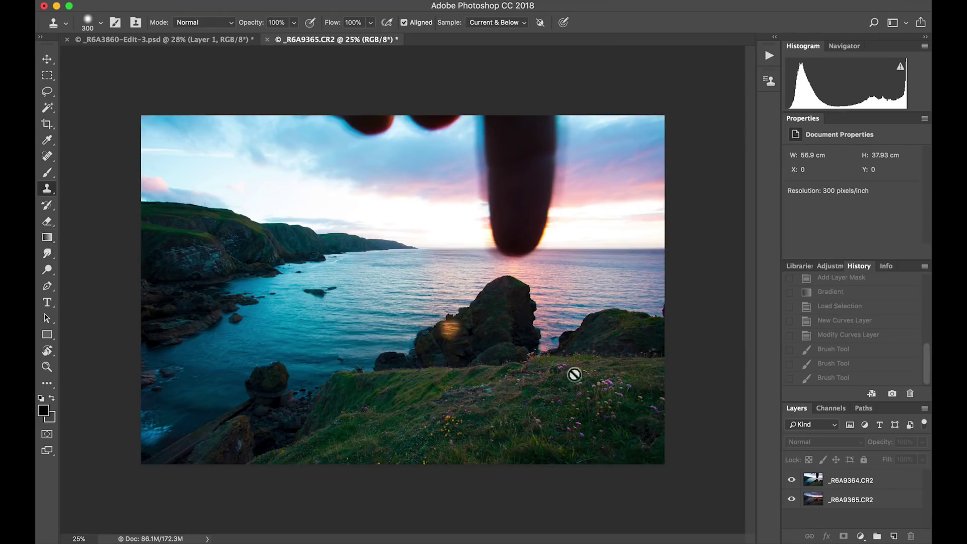
Step: Mask the _R6A9364.CR2 layer with a black-to-white linear gradient running from just below the horizon to beneath the image's lower edge
click(890, 481)
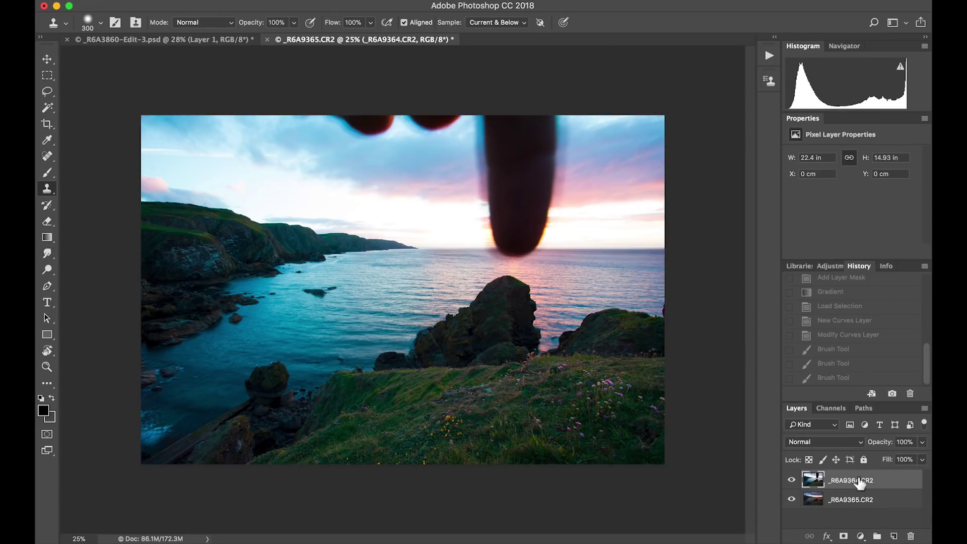
click(843, 535)
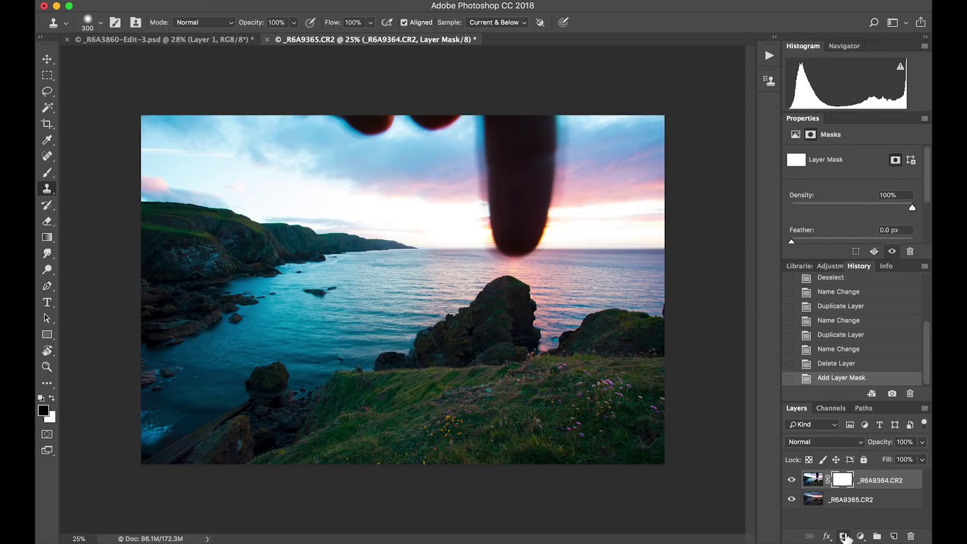
click(47, 238)
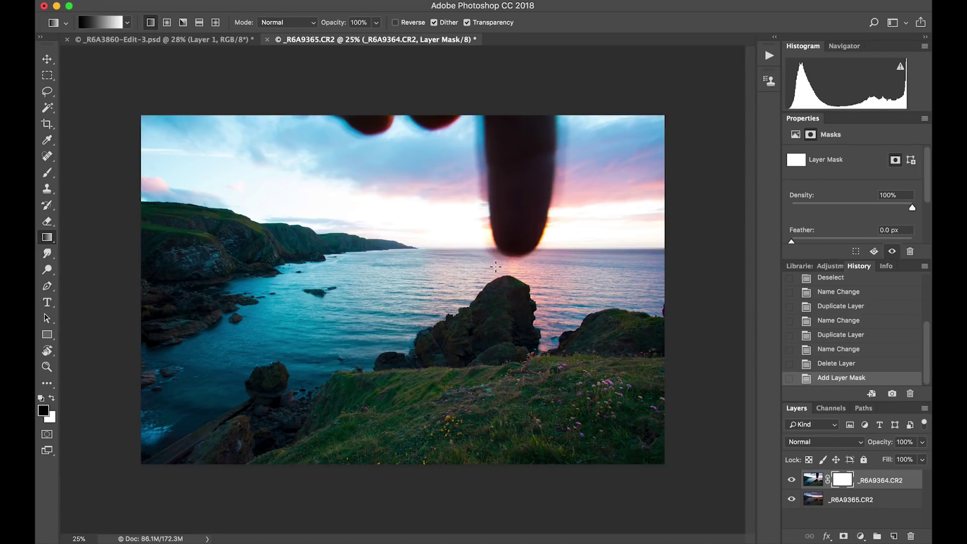
drag(496, 264, 452, 490)
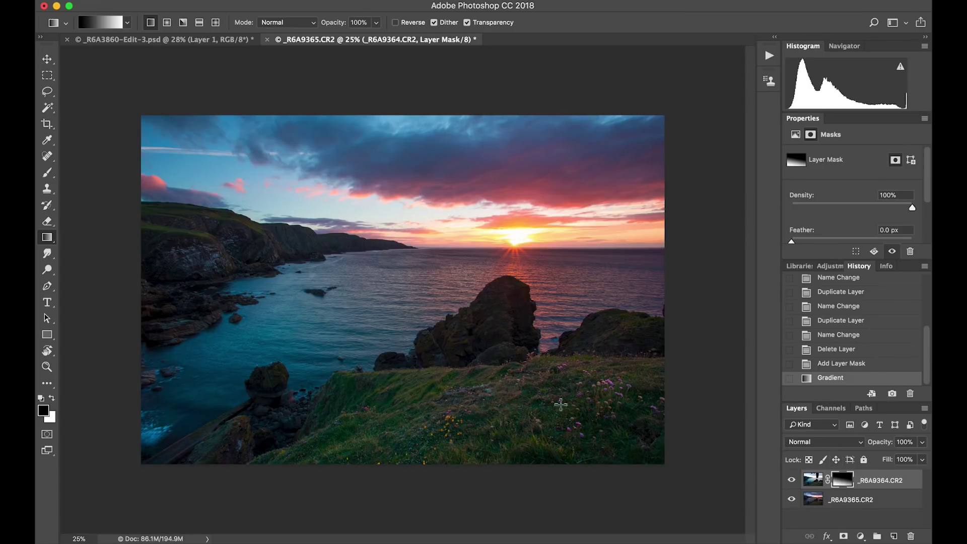
Step: Try black and white 2000 px brush strokes on the gradient mask around the rock stack, undoing each attempt
key(b)
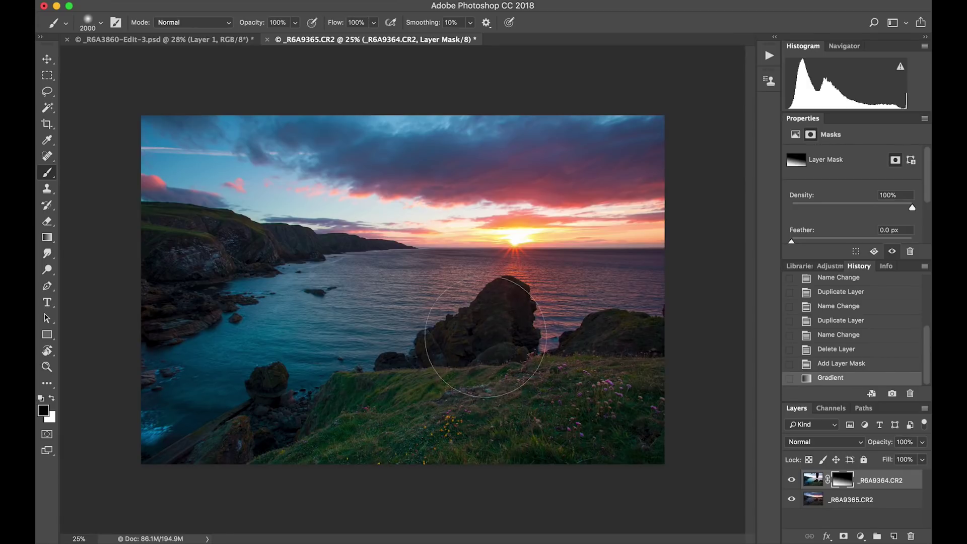
mouse_move(492, 331)
mouse_down()
mouse_move(250, 313)
mouse_move(324, 312)
mouse_move(194, 298)
mouse_move(379, 340)
mouse_move(444, 391)
mouse_move(578, 396)
mouse_move(544, 403)
mouse_up()
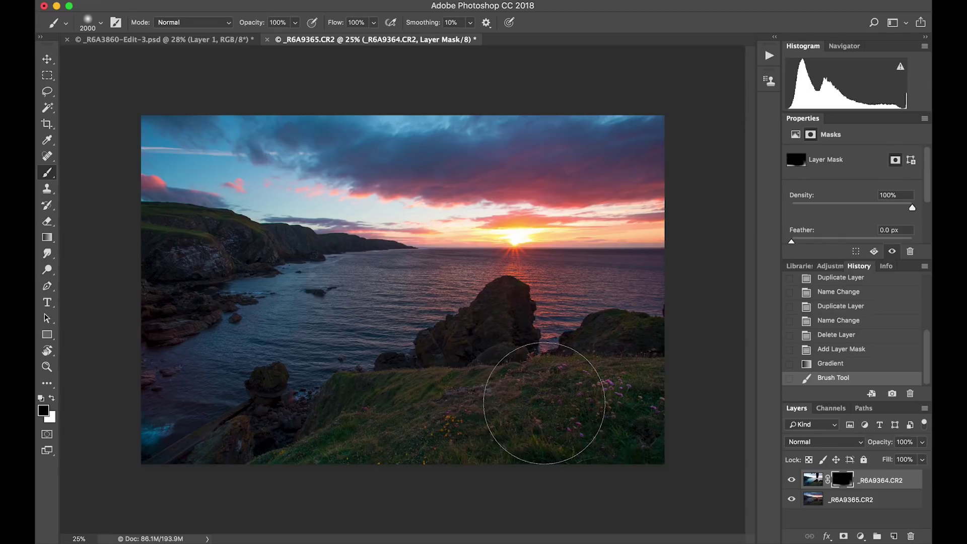
key(super+z)
key(x)
mouse_move(471, 341)
mouse_down()
mouse_move(530, 294)
mouse_move(413, 285)
mouse_move(513, 284)
mouse_move(511, 276)
mouse_move(483, 284)
mouse_up()
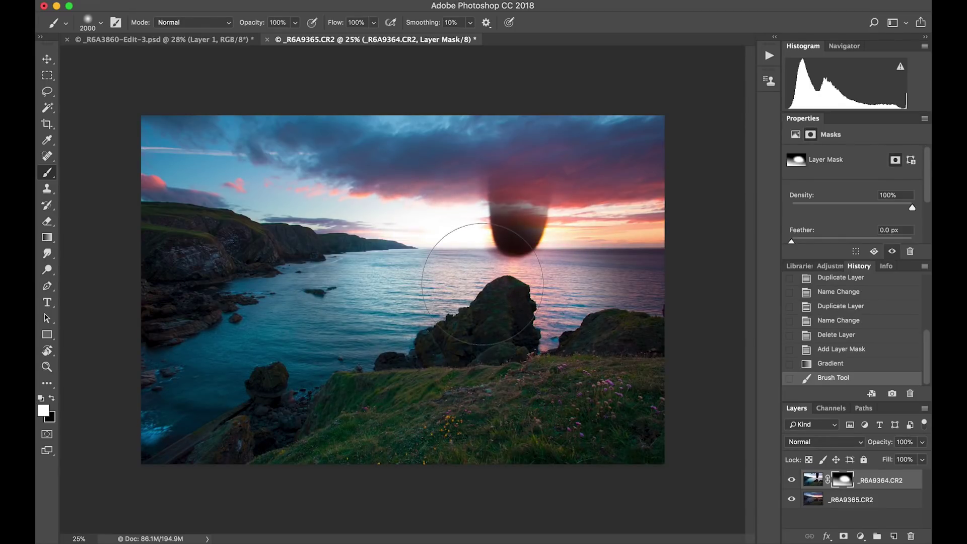
key(super+z)
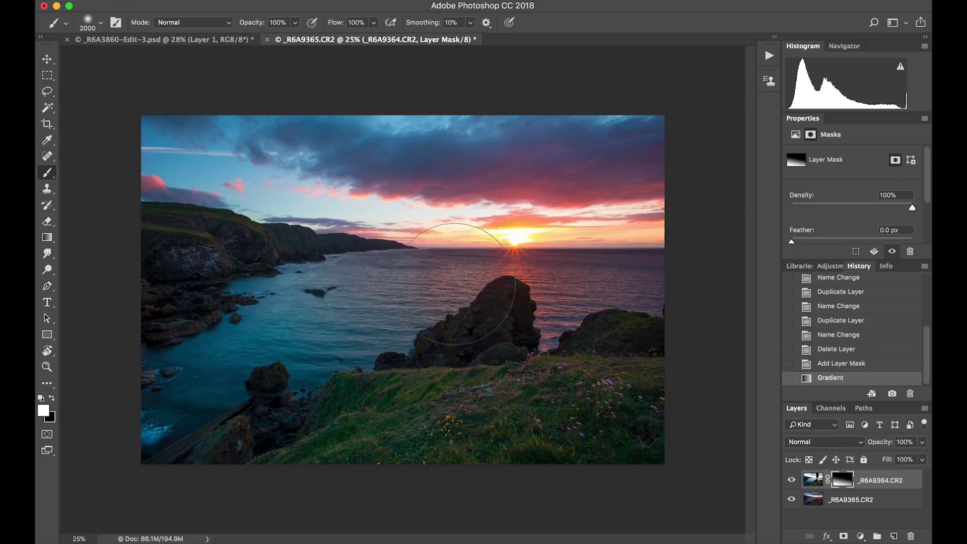
Step: Load the RGB channel's luminosity as a selection and add a Curves adjustment layer from it, raising the midtones slightly
click(831, 407)
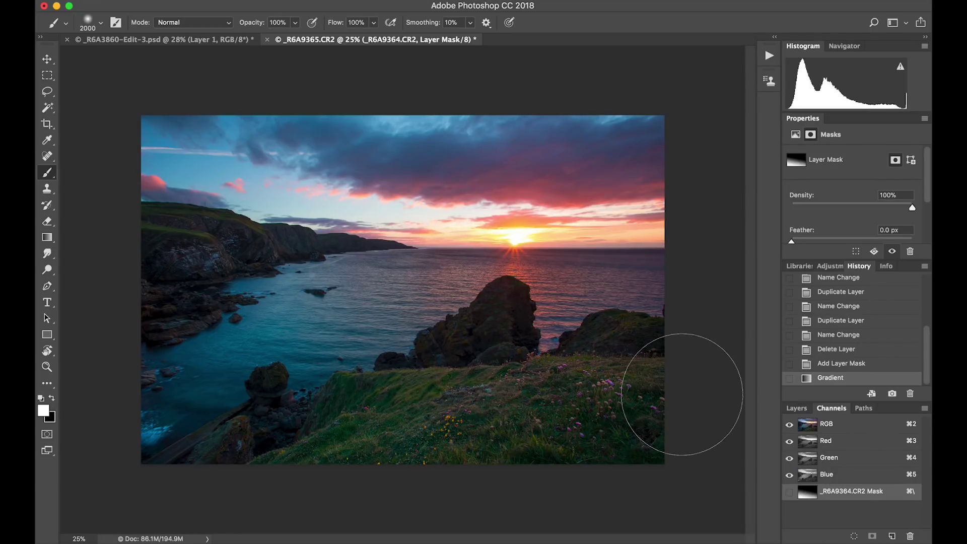
super+click(845, 428)
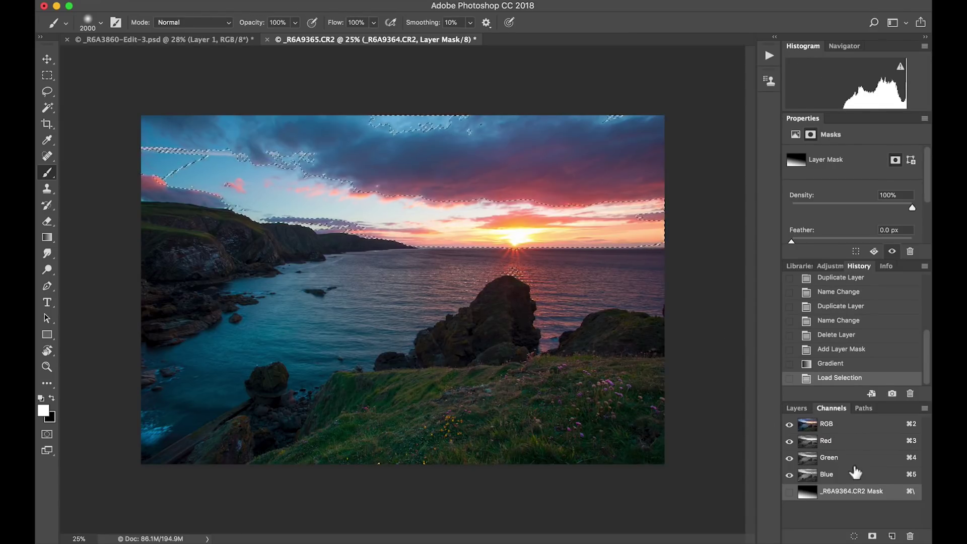
click(798, 410)
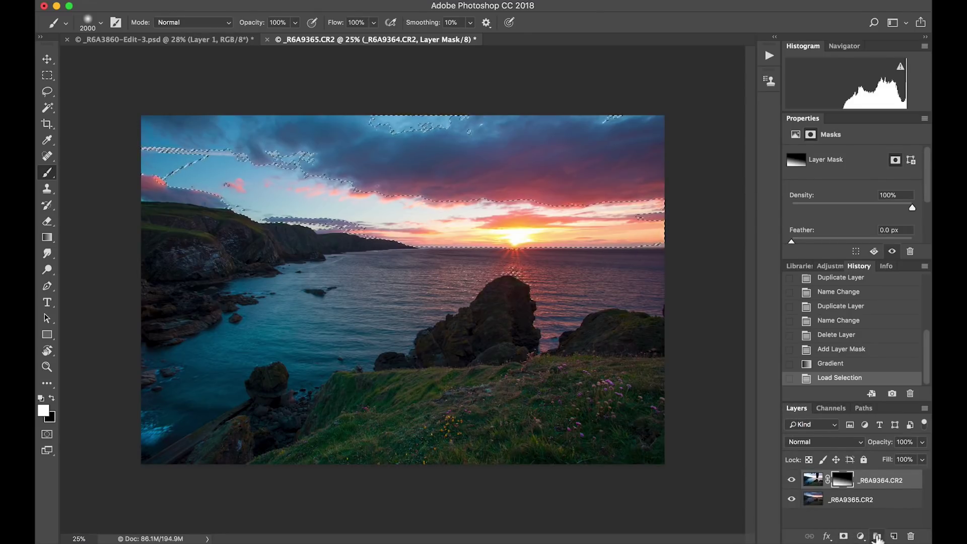
click(860, 536)
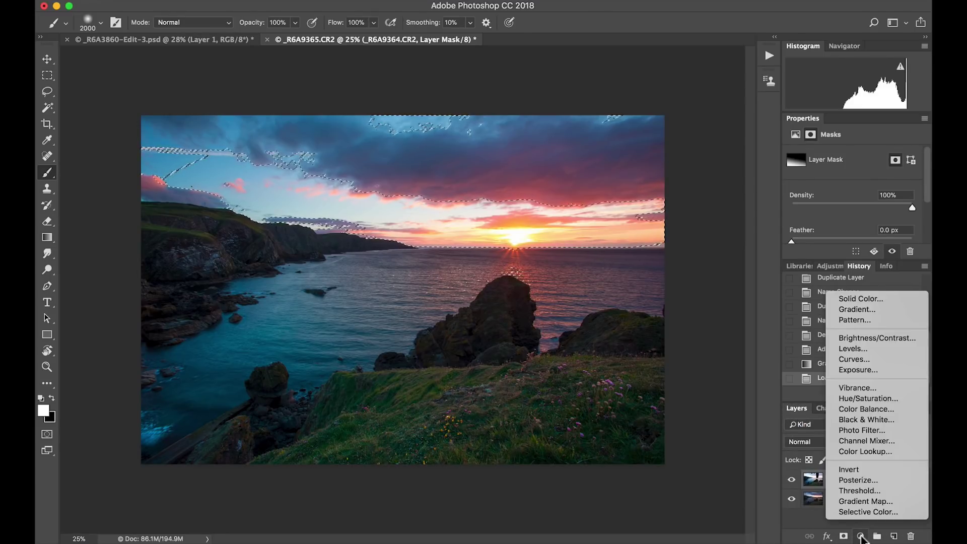
click(856, 360)
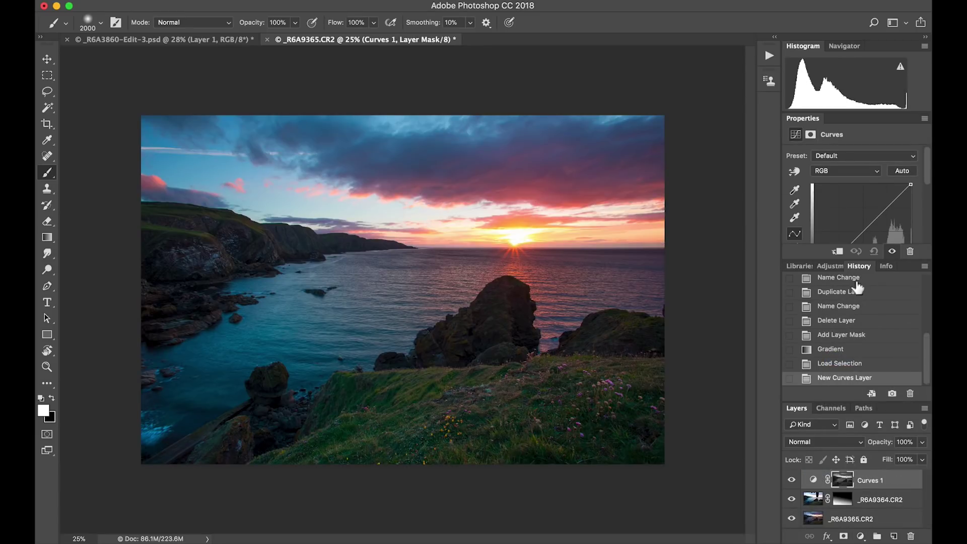
mouse_move(866, 225)
mouse_down()
mouse_move(850, 211)
mouse_move(854, 227)
mouse_up()
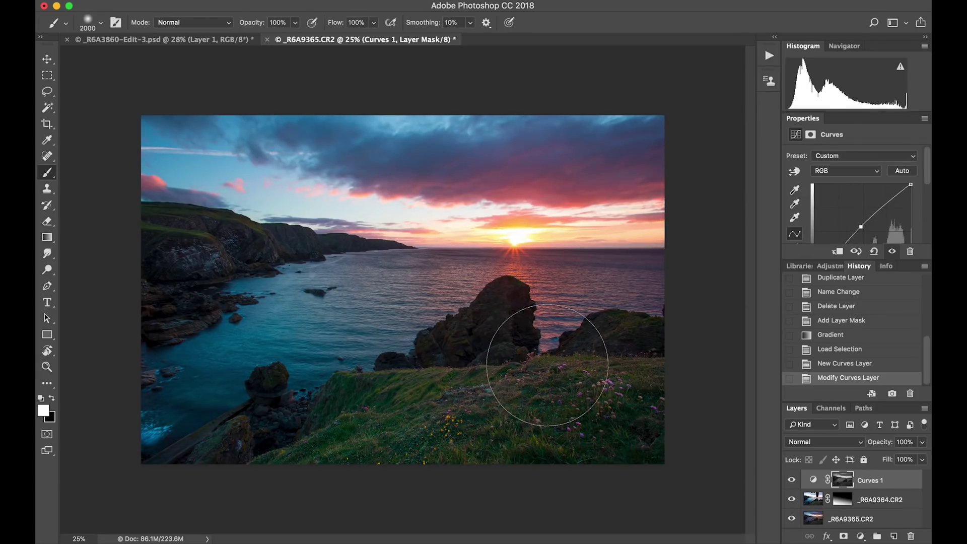
Step: Return to the _R6A3860-Edit-3.psd document and switch to Lightroom to open that photo in the Develop module
click(169, 38)
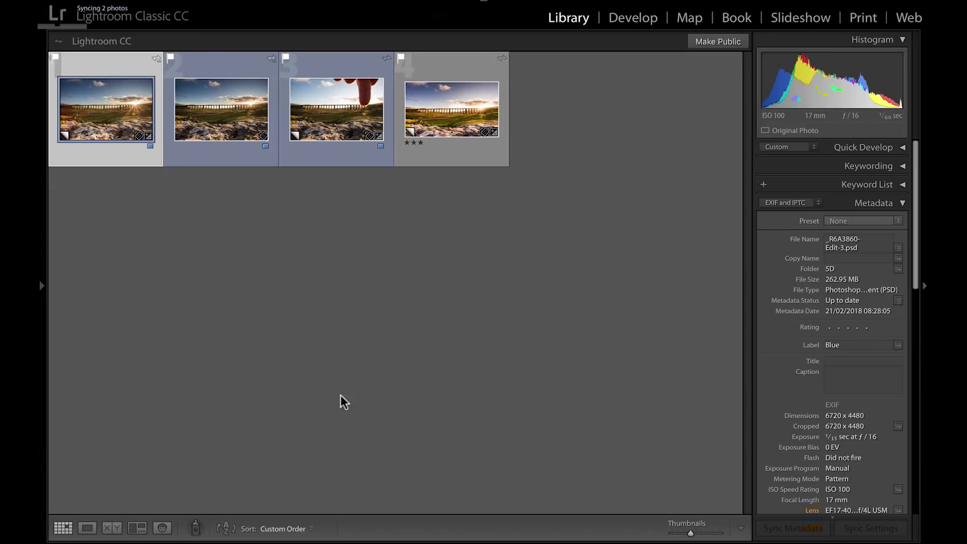
click(220, 130)
key(d)
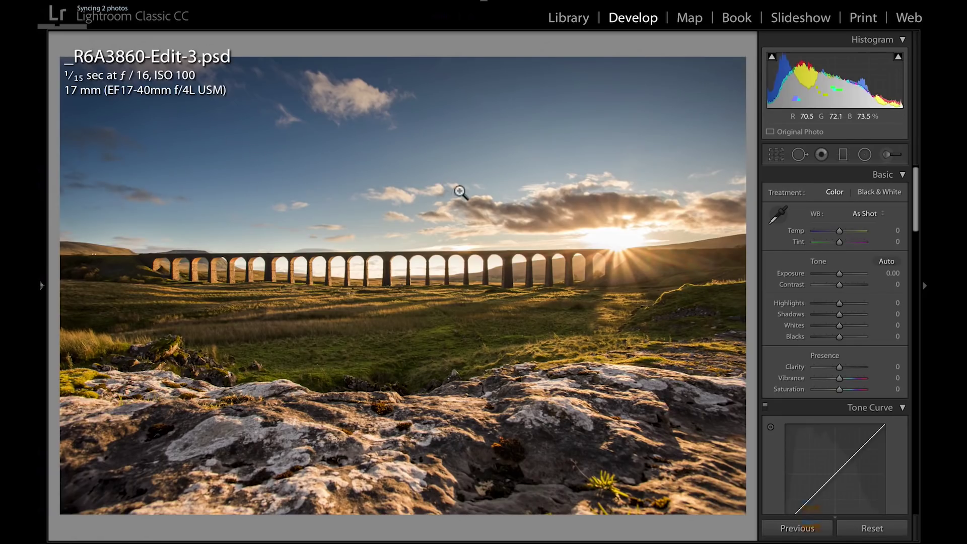
Step: Crop a strip of foreground rock off the lower edge of the viaduct photo, keeping its full width
key(r)
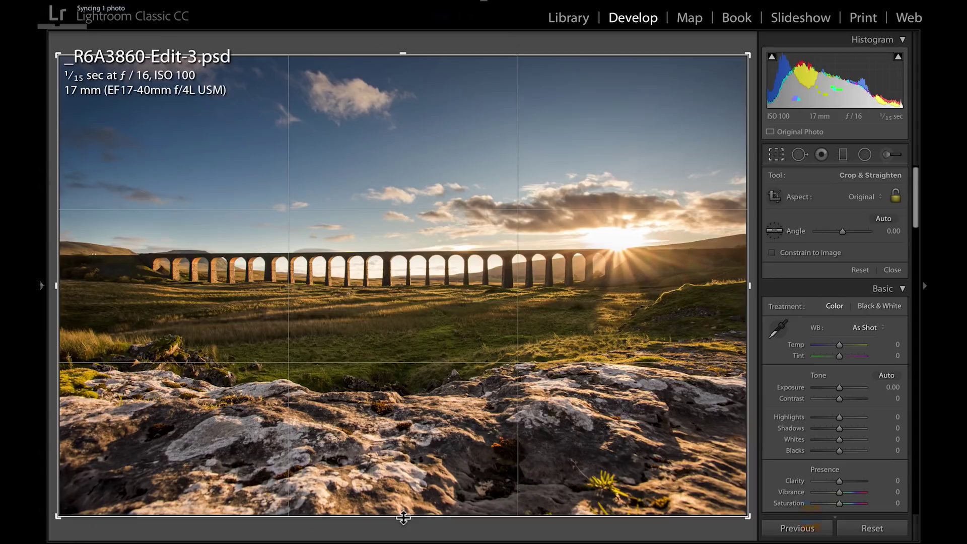
drag(404, 516, 398, 483)
key(Return)
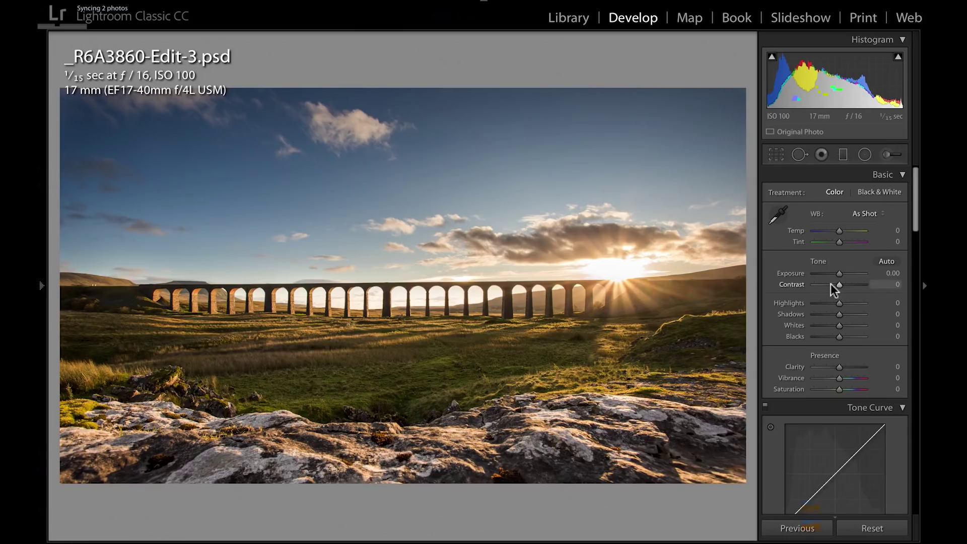
Step: Adjust the cropped photo's tone and colour with Contrast +21, Whites +1, Vibrance +22 and Saturation +14
drag(839, 284, 844, 285)
drag(839, 325, 846, 325)
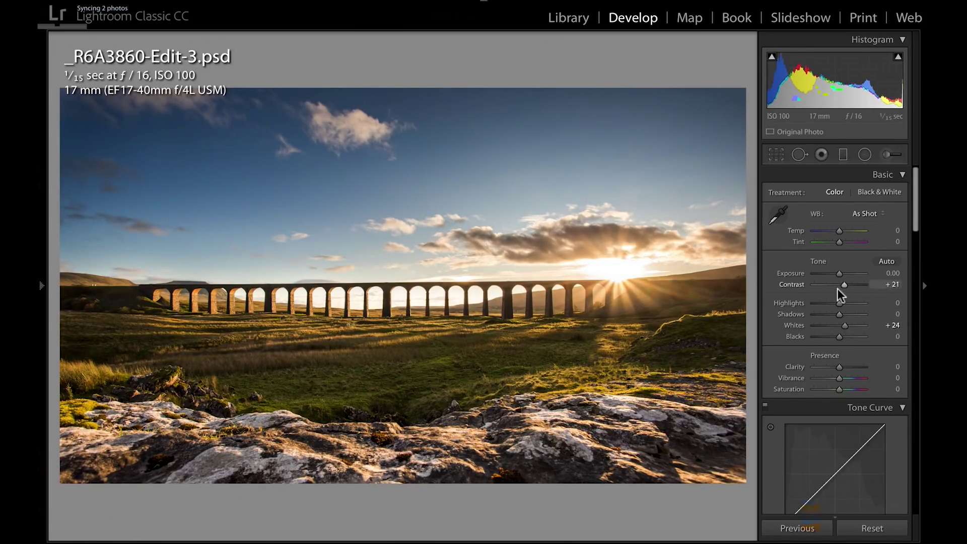
drag(842, 377, 846, 377)
drag(839, 388, 841, 389)
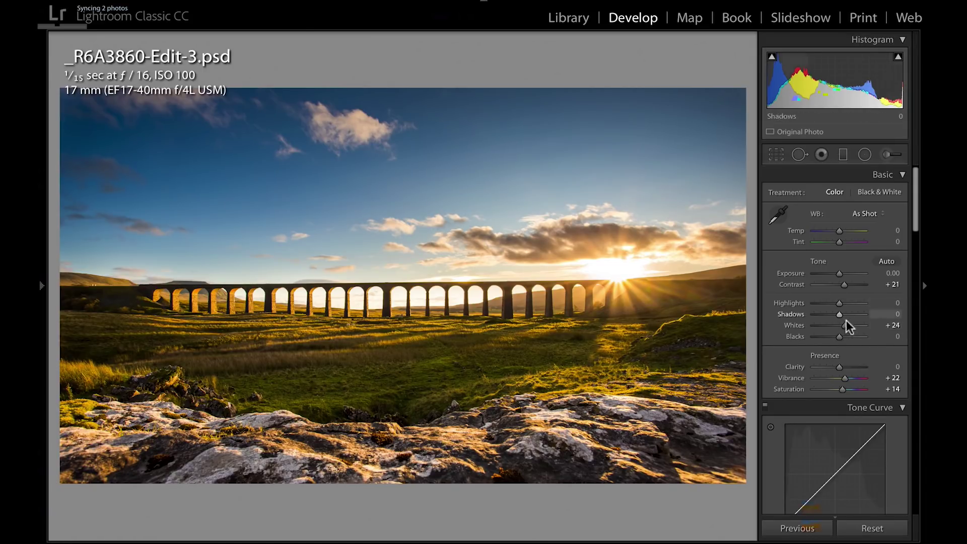
drag(845, 325, 840, 334)
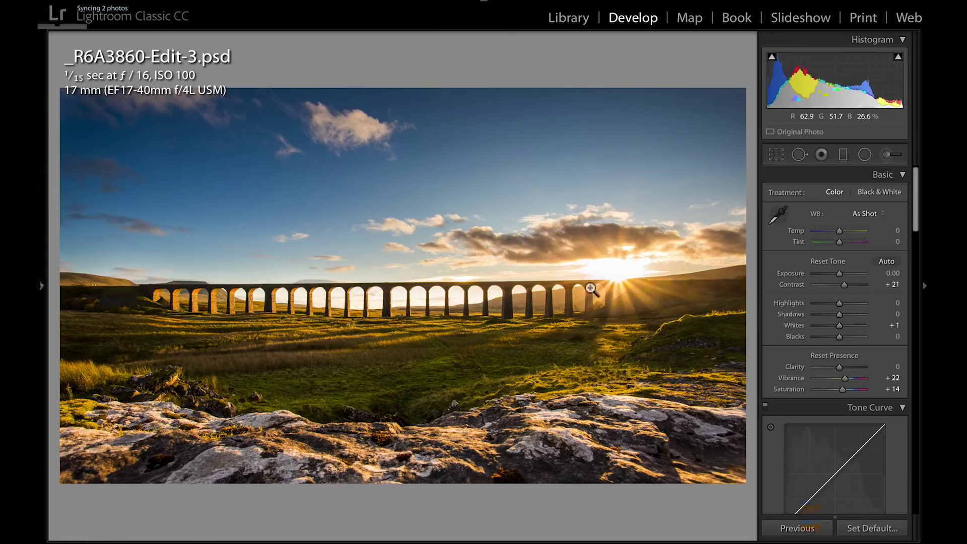